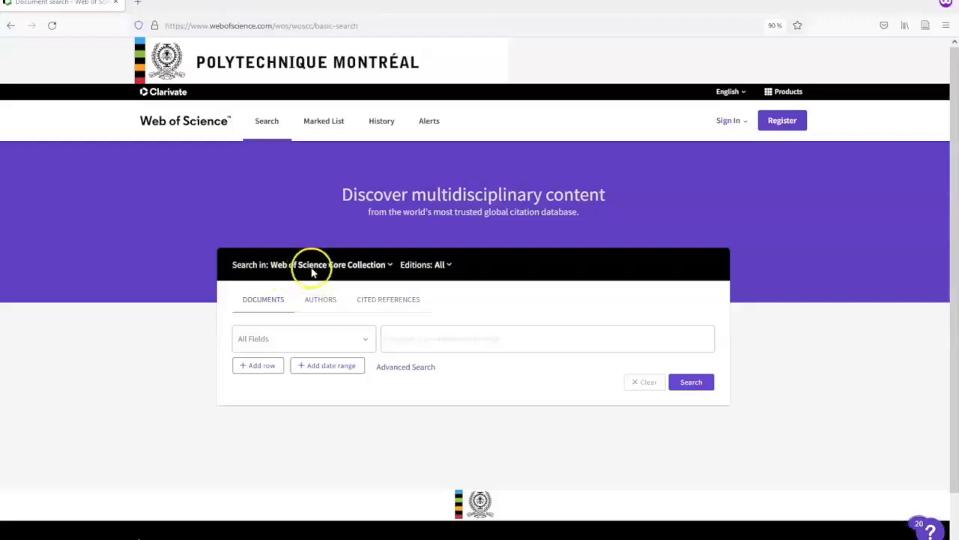
Choose Web of Science Core Collection as the database to search and open the advanced search query builder
left_click(367, 267)
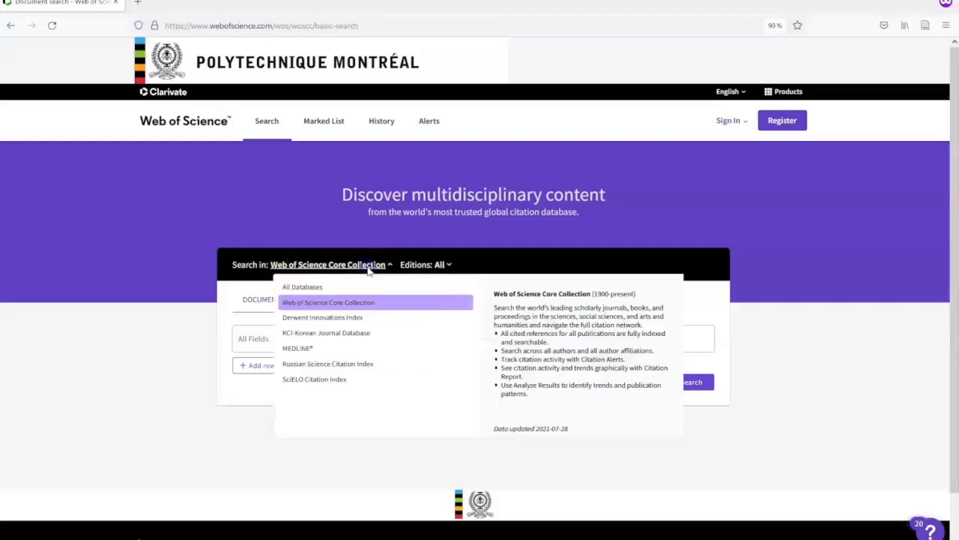
left_click(373, 307)
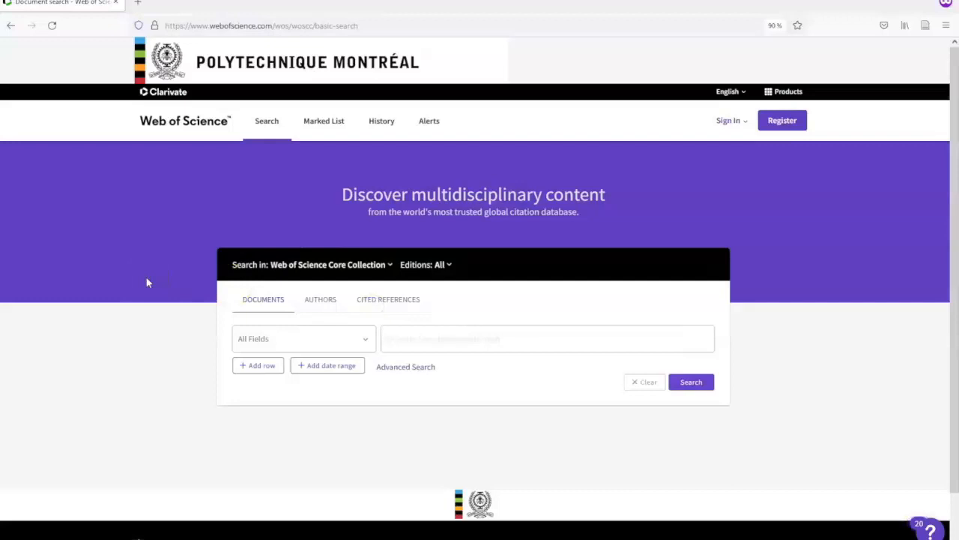
left_click(413, 367)
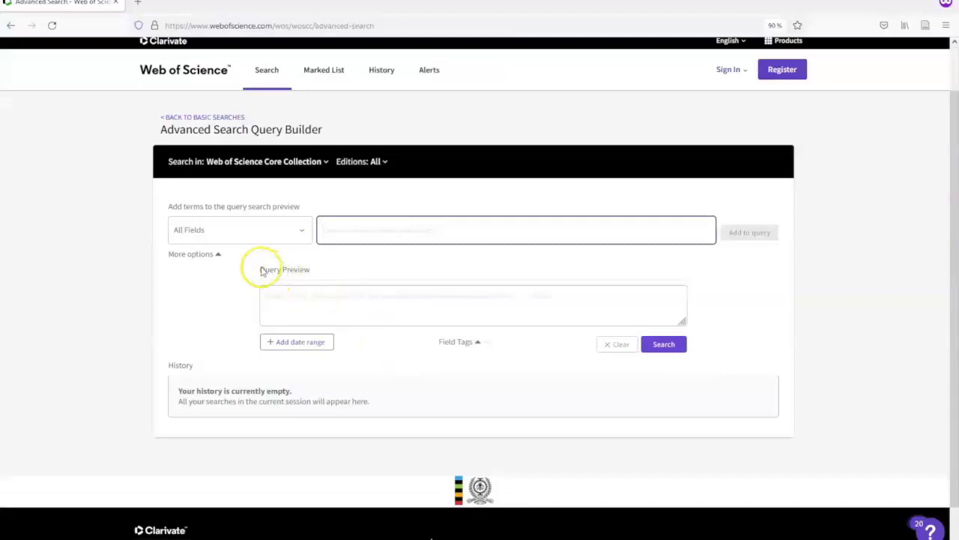
Enter a query preview ANDing three OR groups, each followed by wn KY: alertness/asleep*/awake*/drows*/vigilan*, automo*/vehic*/car/cars/driv*/truck*, device*/system*/detector*/monitor*
left_click_drag(257, 269, 313, 275)
left_click(316, 304)
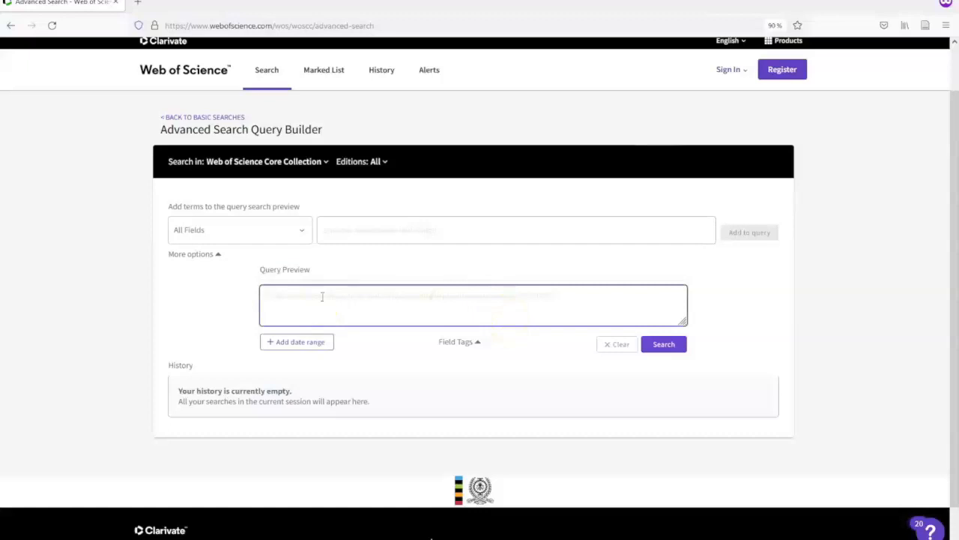
type("(alertness OR asleep* OR awake* OR drows* OR vigilan*) wn KY AND (automo* OR vehic* OR car OR cars OR driv* OR truck*) wn KY AND (device* OR system* OR detector* OR monitor*) wn KY")
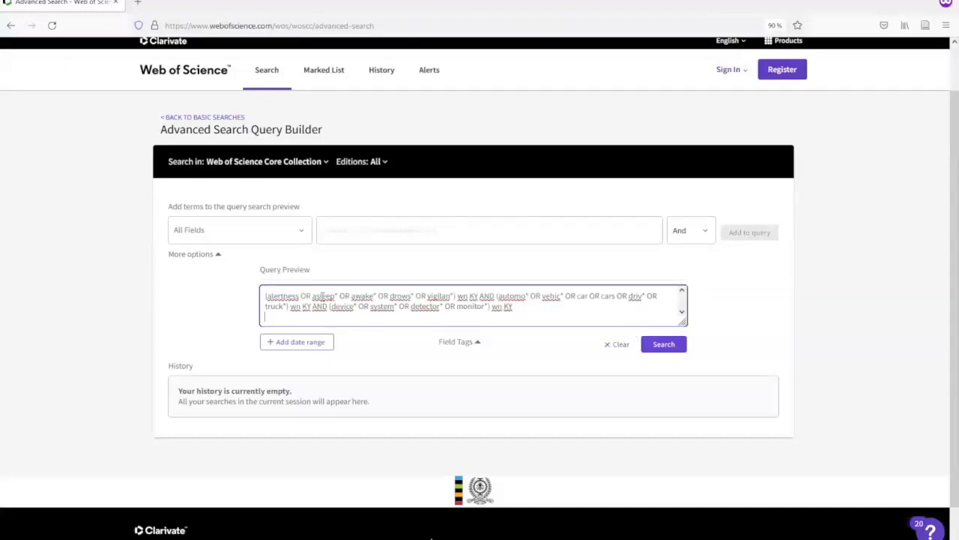
Remove the wn KY field code after each of the three term groups in the query preview
left_click(692, 275)
left_click(564, 310)
key("BackSpace")
key("BackSpace")
key("BackSpace")
key("BackSpace")
key("BackSpace")
key("BackSpace")
left_click(478, 297)
key("BackSpace")
key("BackSpace")
key("BackSpace")
key("BackSpace")
key("BackSpace")
key("BackSpace")
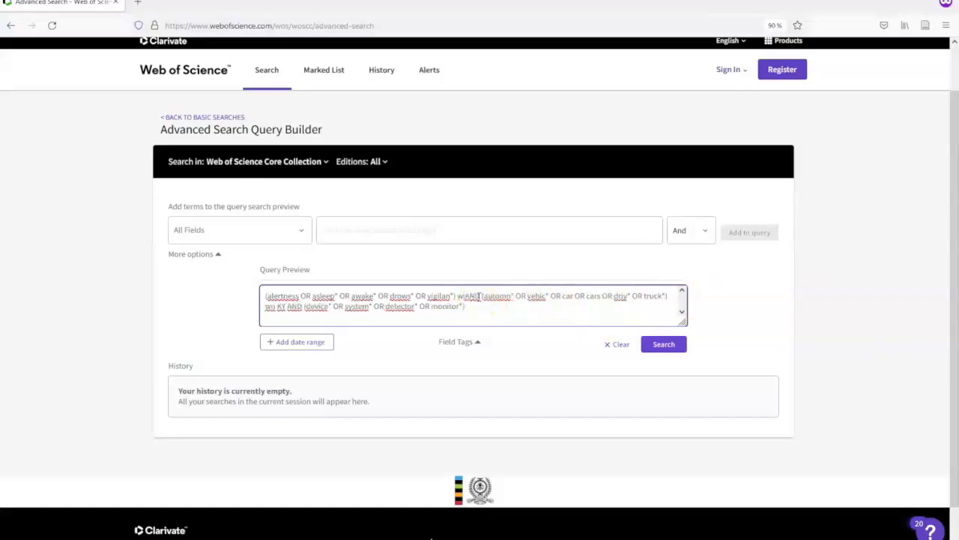
key("BackSpace")
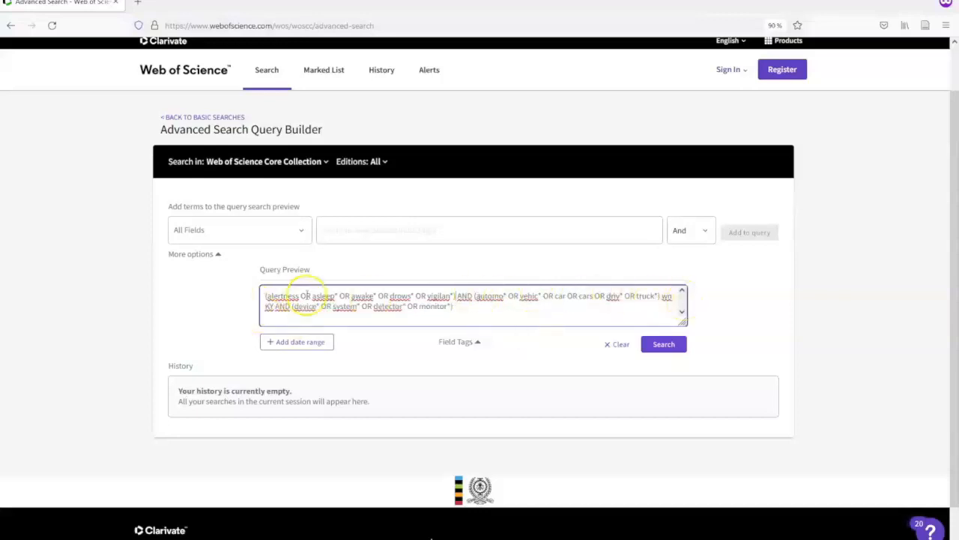
left_click(275, 308)
key("BackSpace")
key("BackSpace")
key("BackSpace")
key("BackSpace")
key("BackSpace")
key("BackSpace")
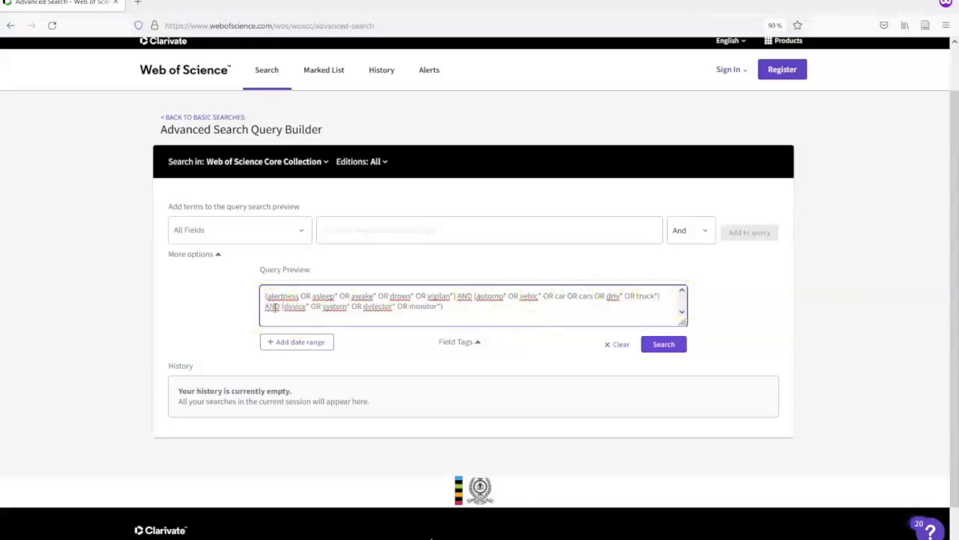
Show the list of field tags and put the Topic tag TS= in front of the alertness term group
left_click(466, 343)
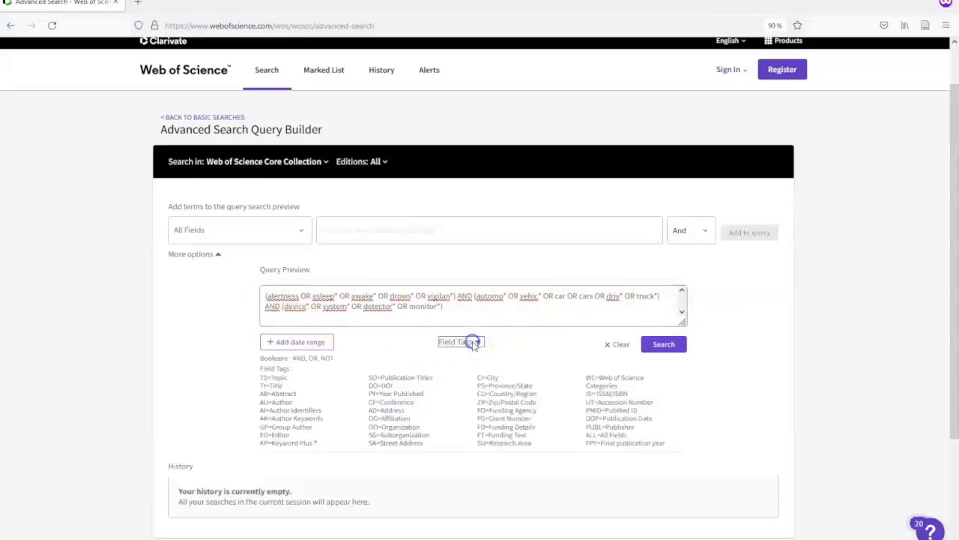
left_click(262, 378)
left_click_drag(262, 378, 303, 382)
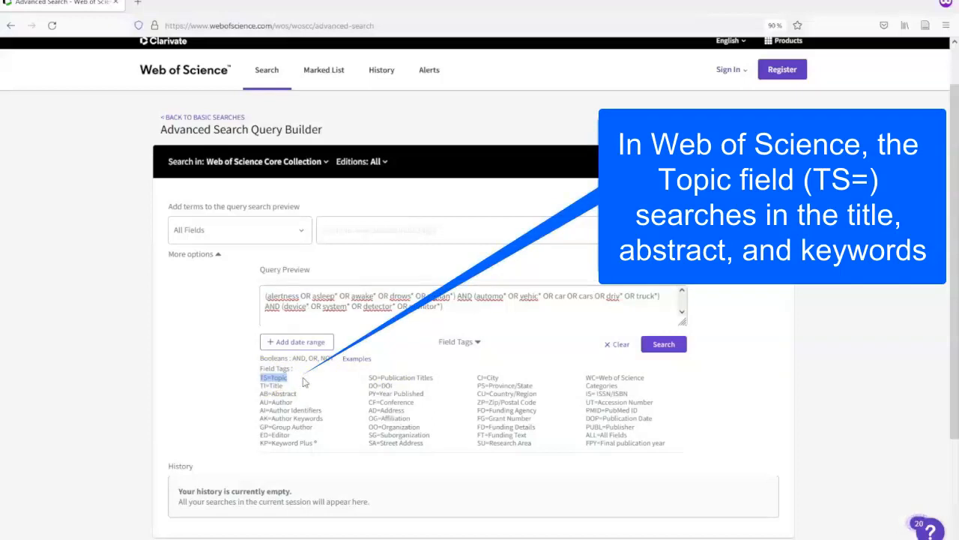
left_click(266, 296)
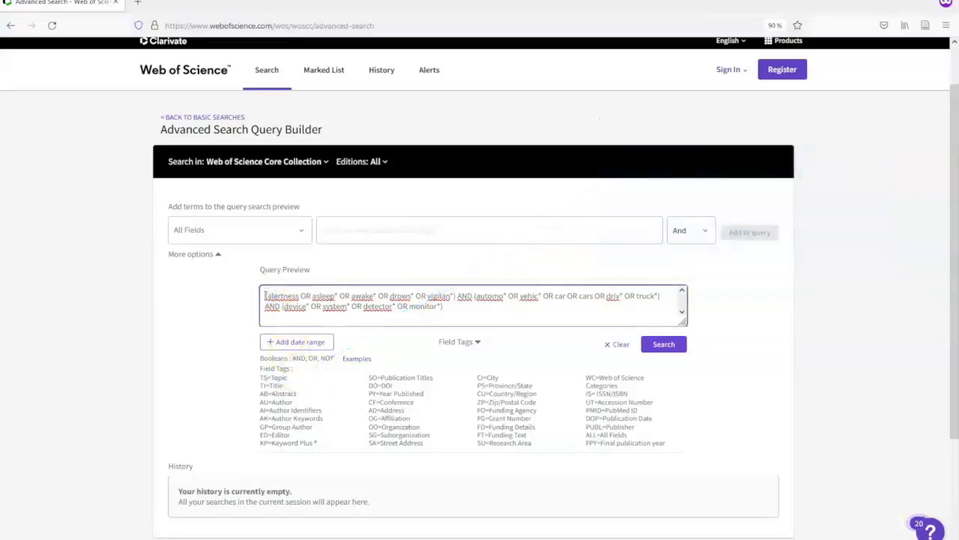
type("TS=")
type("=")
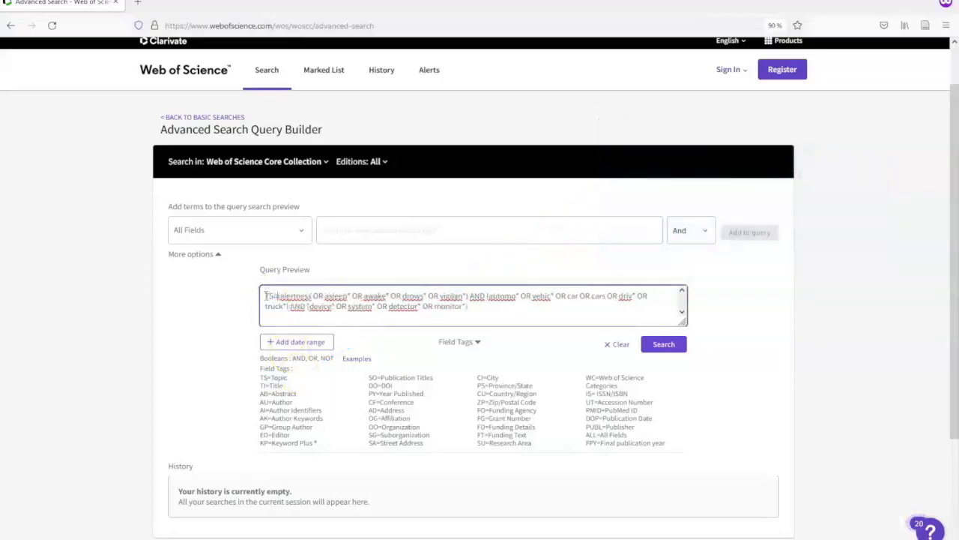
double_click(270, 295)
type("TITS")
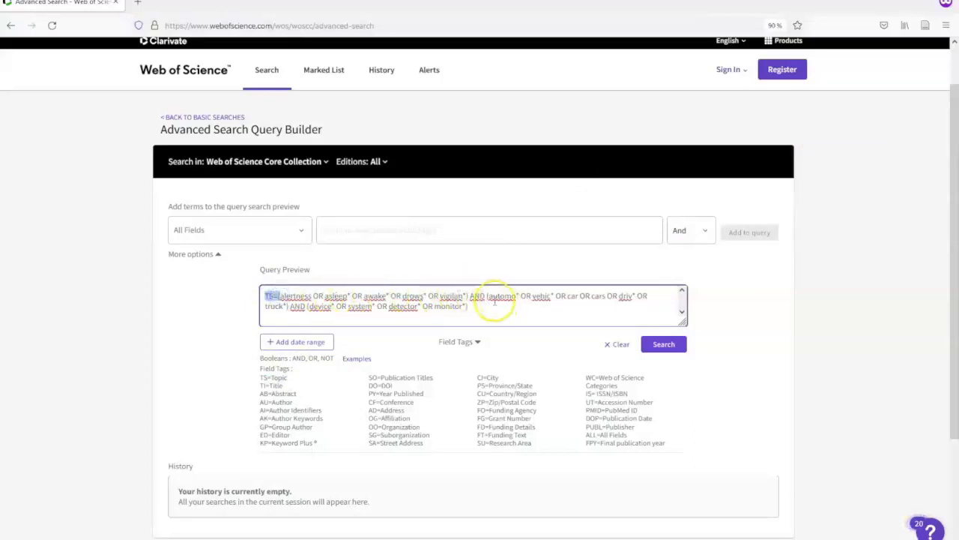
Add the TS= tag in front of the vehicle term group and the device term group
left_click(487, 296)
type("TS=")
left_click(308, 307)
type("TS=")
left_click(298, 310)
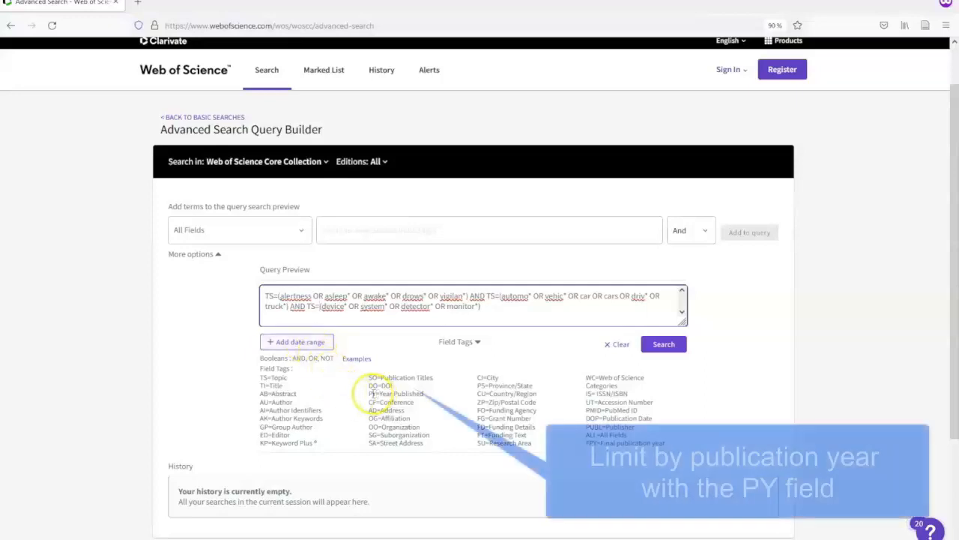
Limit the query by publication year by appending AND PY=(2010-2021) after the device term group
left_click_drag(372, 394, 425, 393)
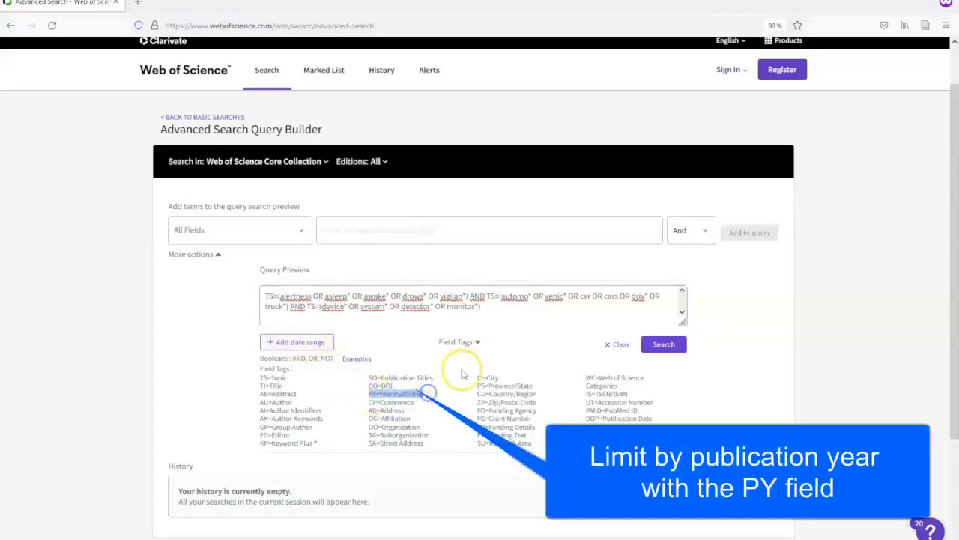
left_click(509, 308)
type("AND PY")
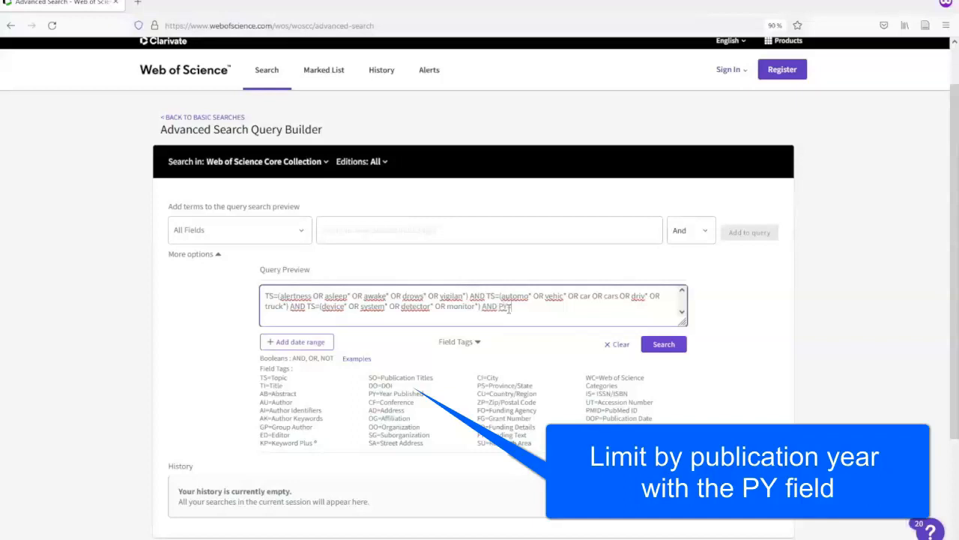
type("=(201")
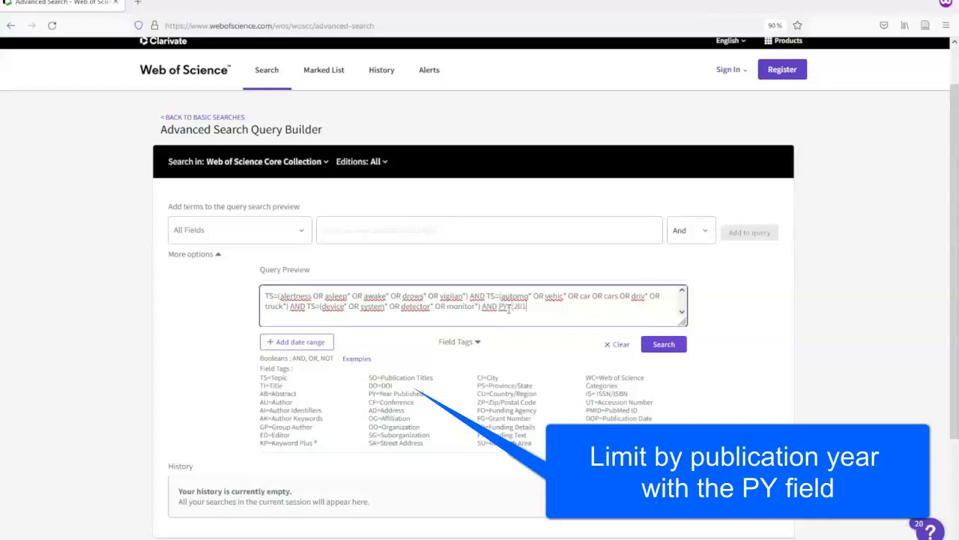
type("0-2021)")
left_click(512, 292)
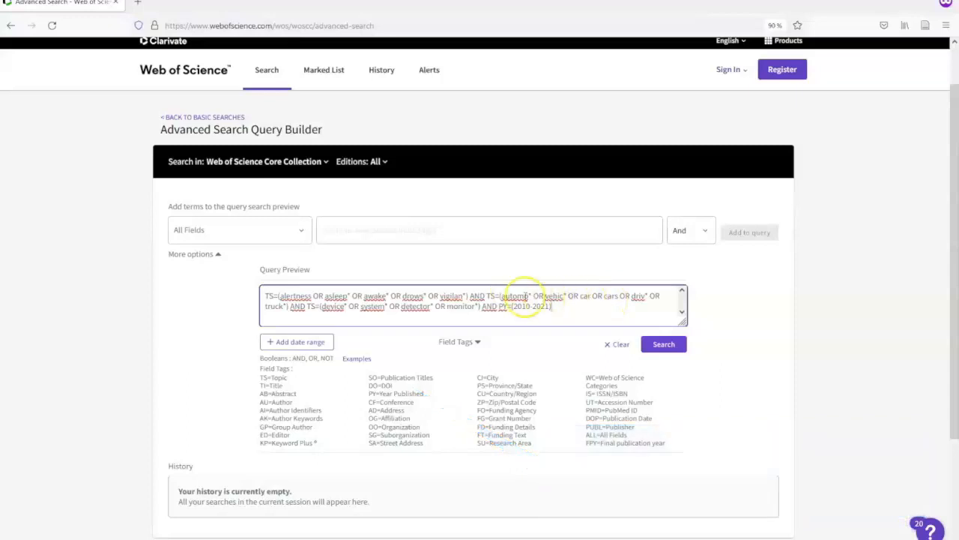
Turn on the Exact search option and run the advanced query
left_click(201, 255)
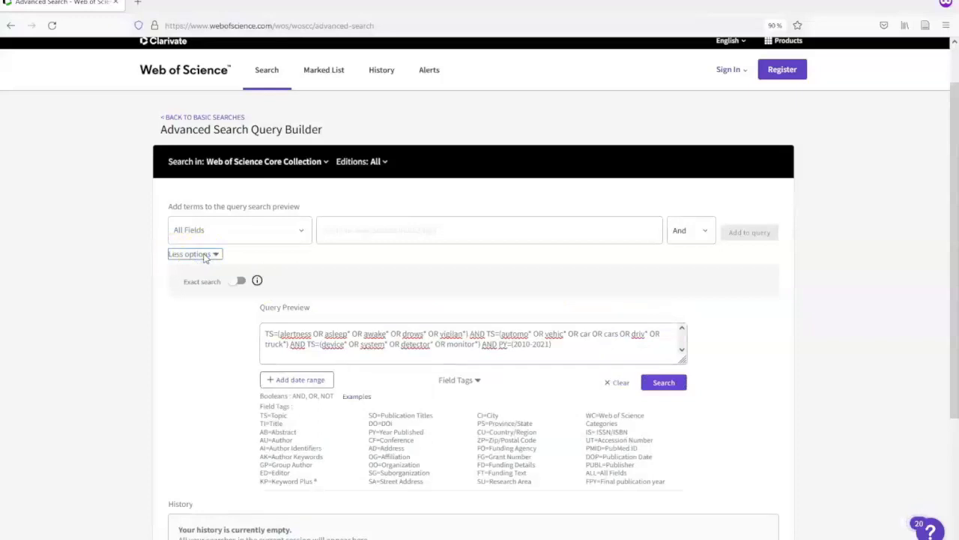
left_click(236, 282)
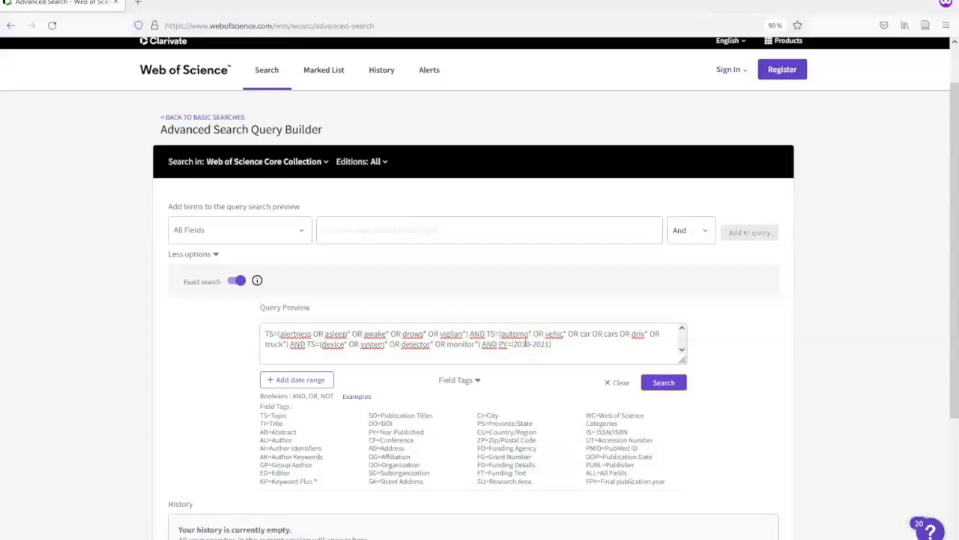
left_click(563, 345)
left_click(671, 385)
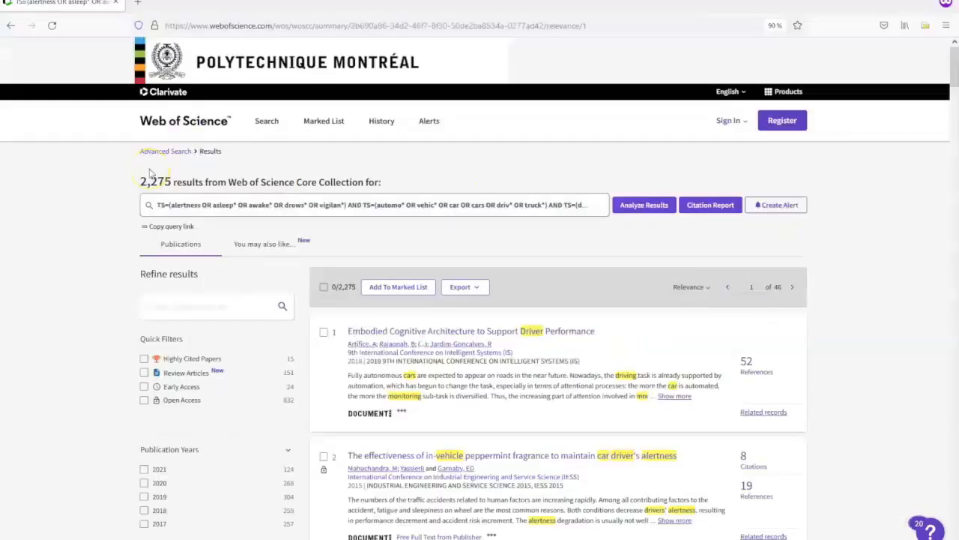
Sort the search results by Citations: highest first
left_click(128, 165)
left_click(178, 177)
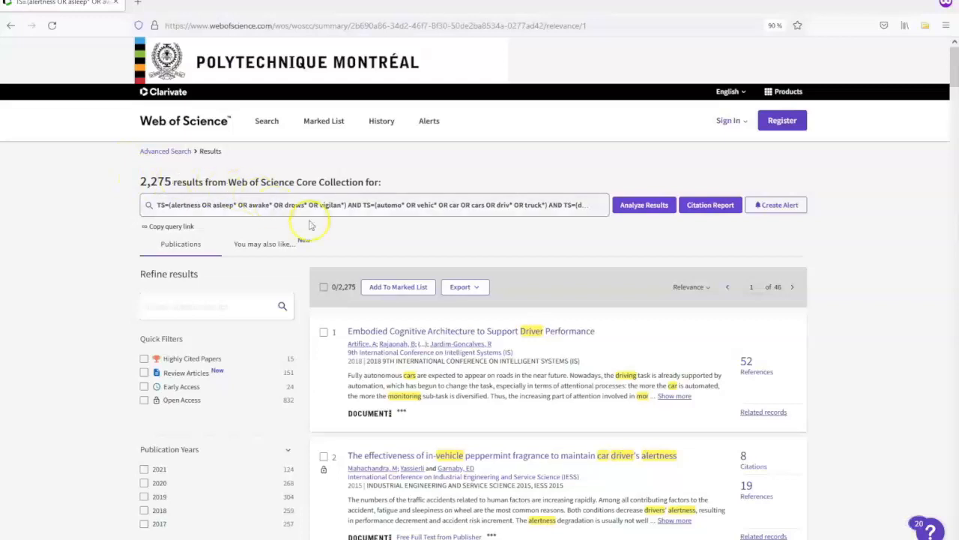
left_click(688, 290)
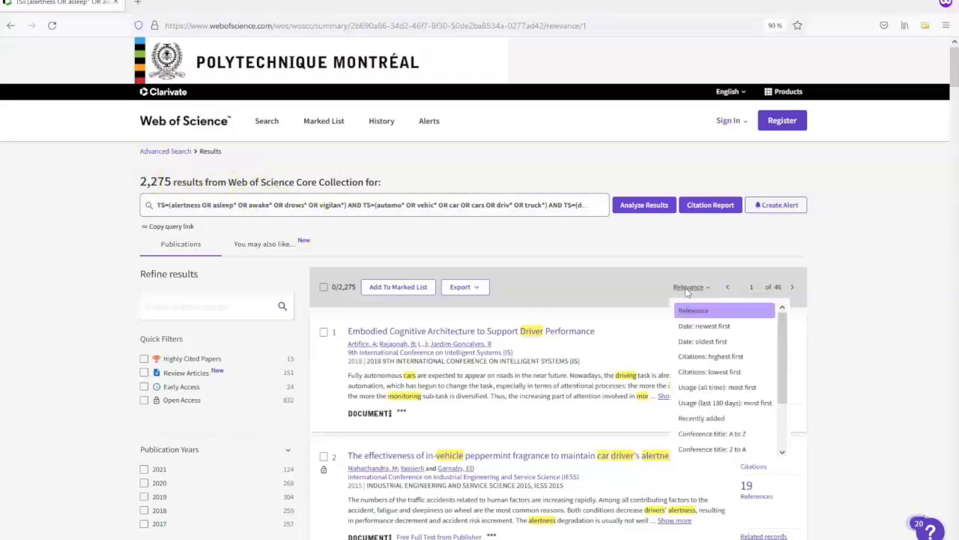
left_click(754, 363)
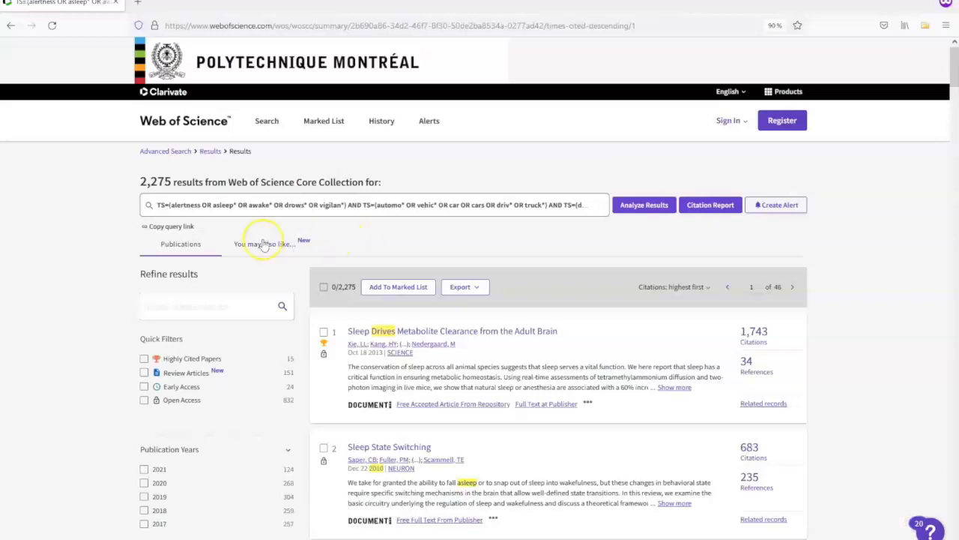
Expand the Web of Science Categories filter to show its full list of categories
scroll(105, 299, "down", 3)
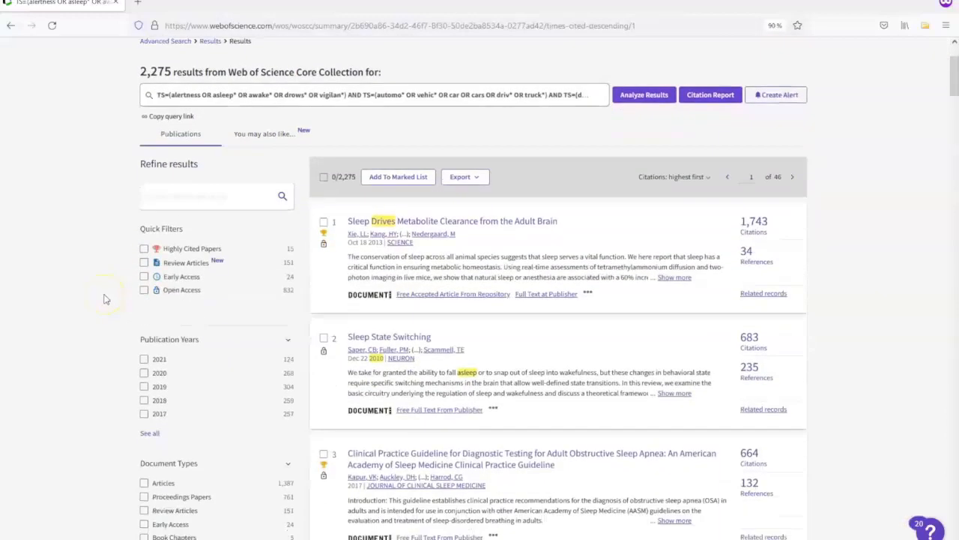
scroll(105, 299, "down", 5)
scroll(104, 299, "down", 5)
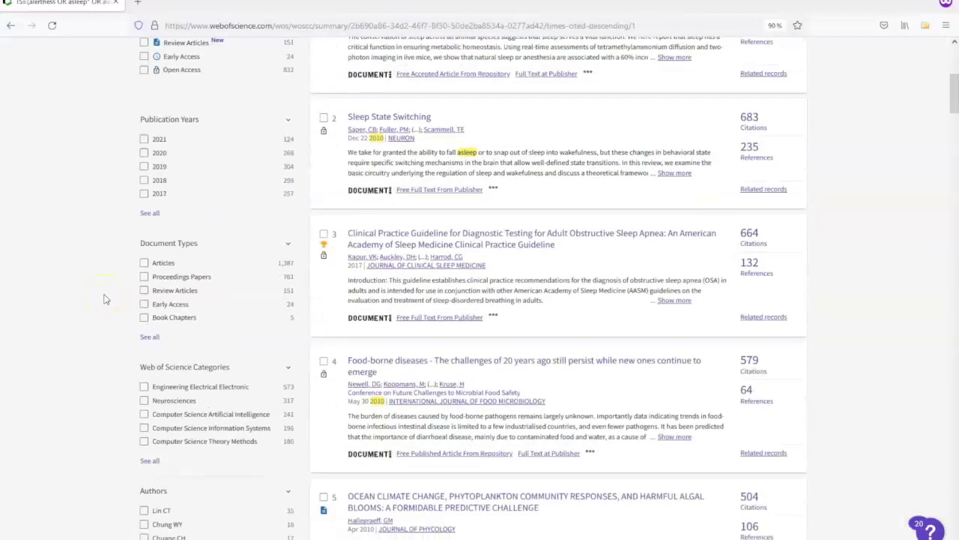
left_click(148, 297)
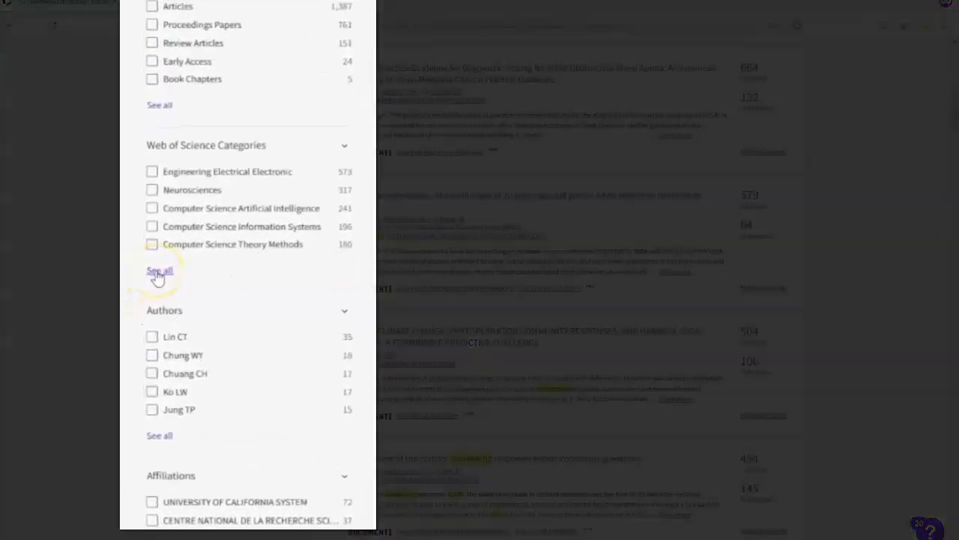
left_click(157, 273)
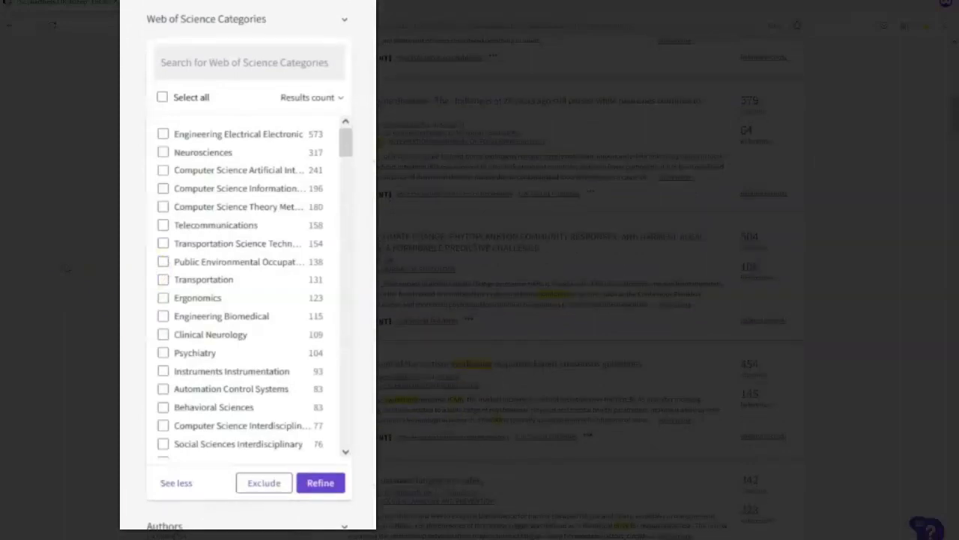
Select the Engineering Electrical Electronic, Computer Science Artificial Intelligence, Computer Science Information Systems and Computer Science Theory Methods categories
left_click(163, 134)
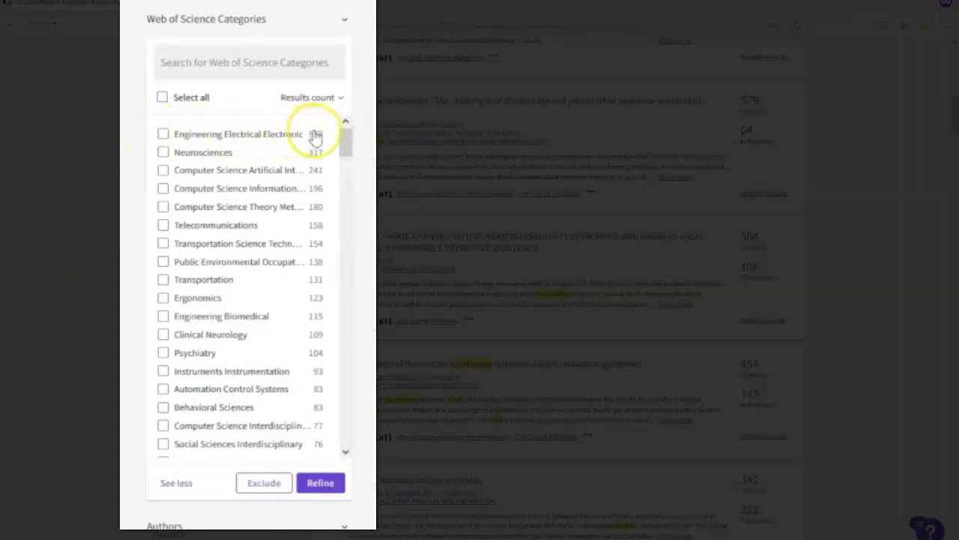
left_click(164, 136)
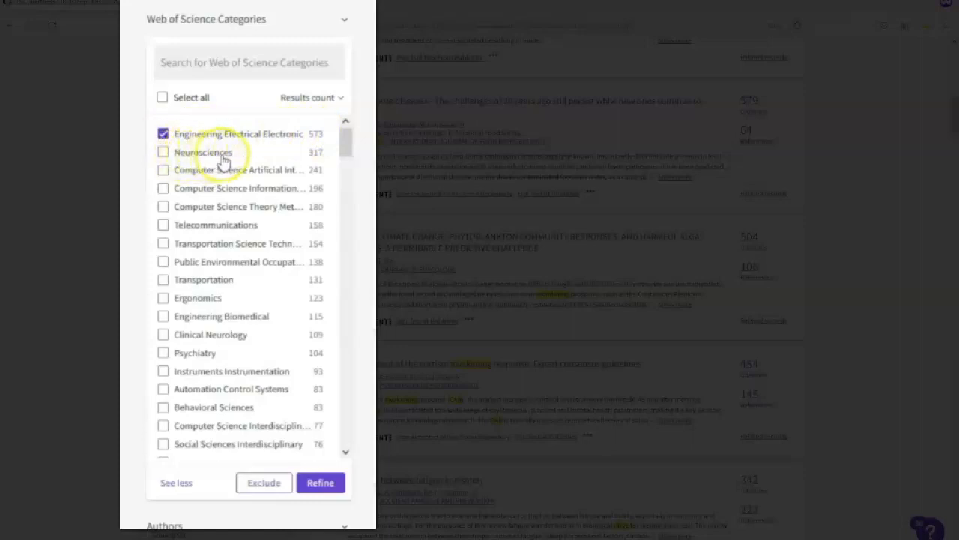
left_click(131, 157)
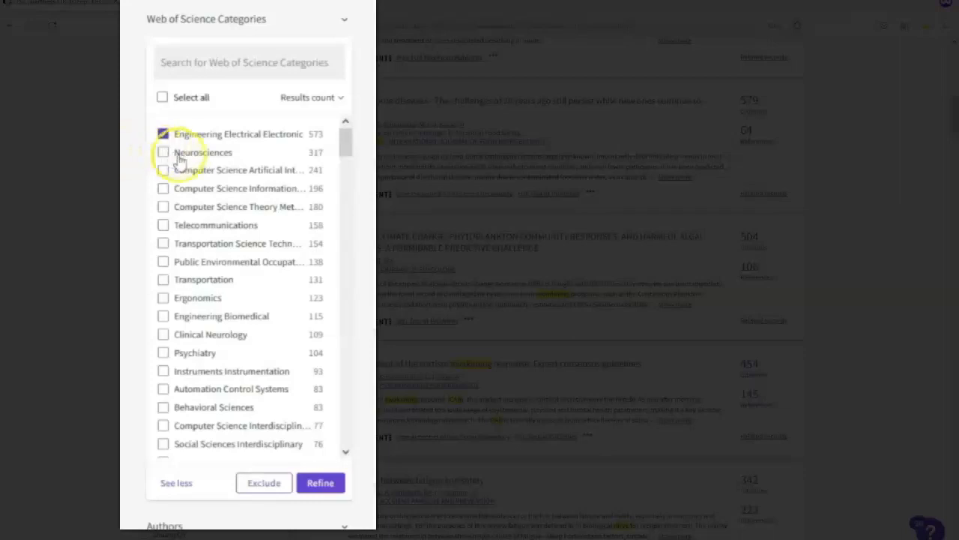
left_click(164, 171)
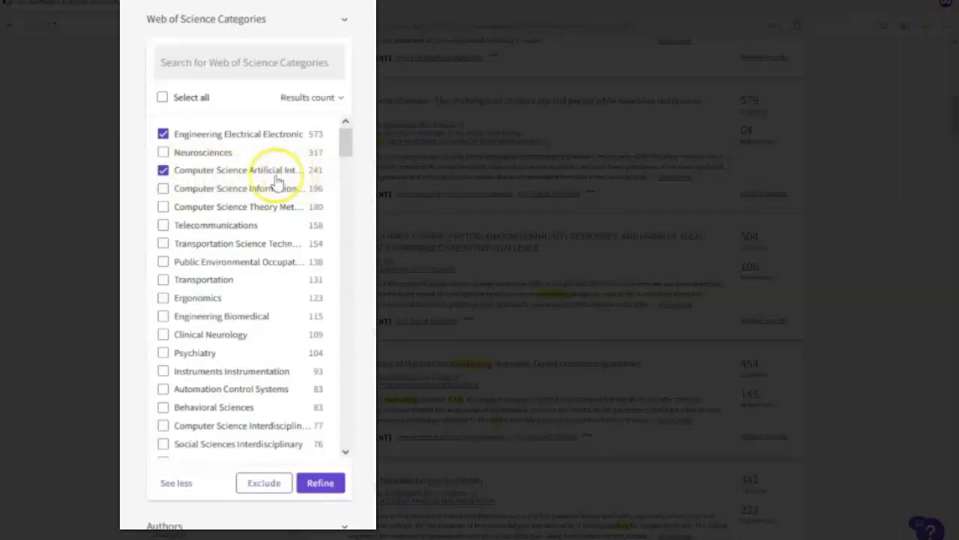
left_click(164, 190)
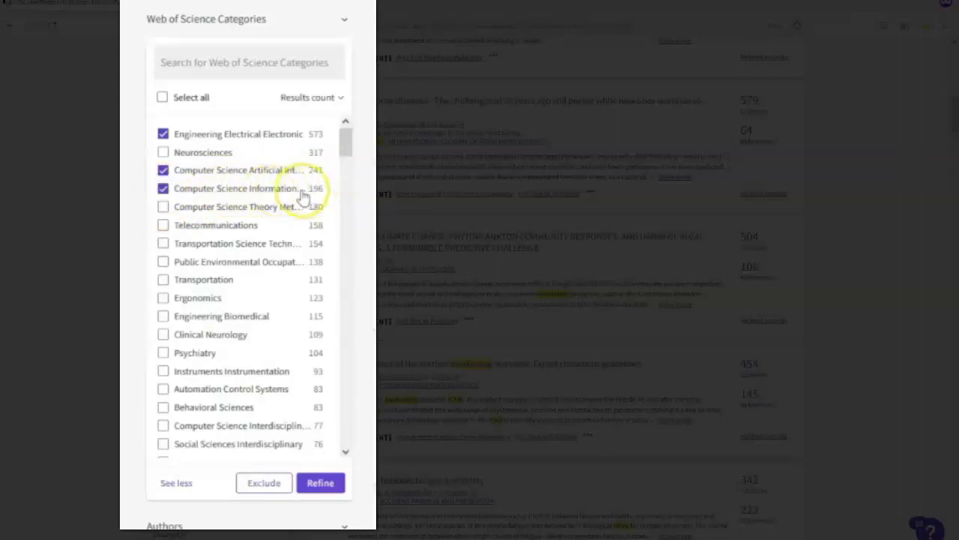
left_click(163, 207)
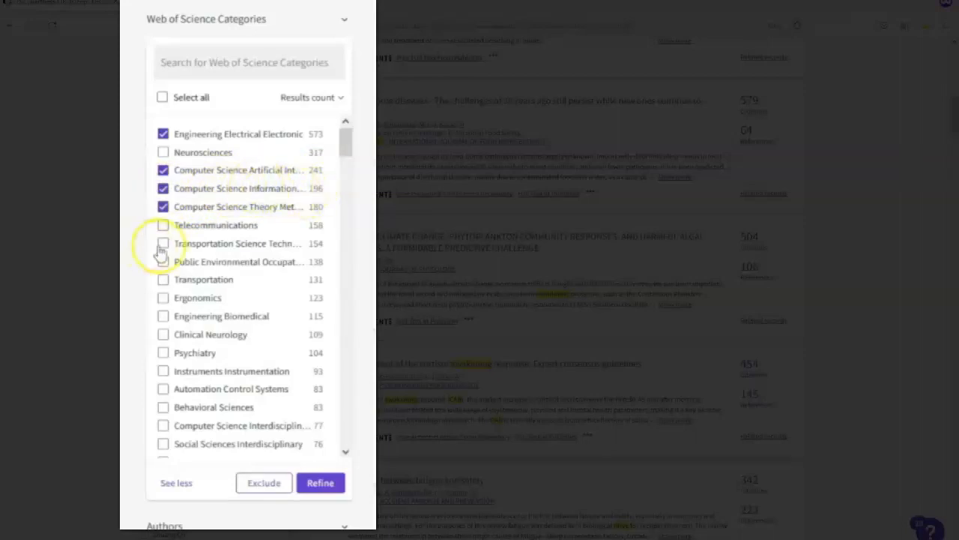
Add the Transportation Science Technology and Transportation categories to the selection and refine the results by the selected categories
left_click(163, 245)
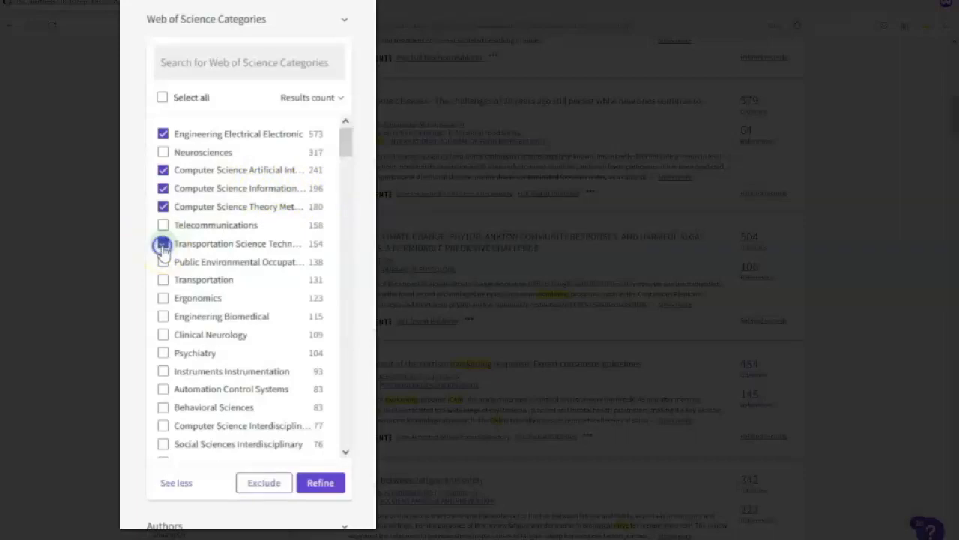
left_click(163, 280)
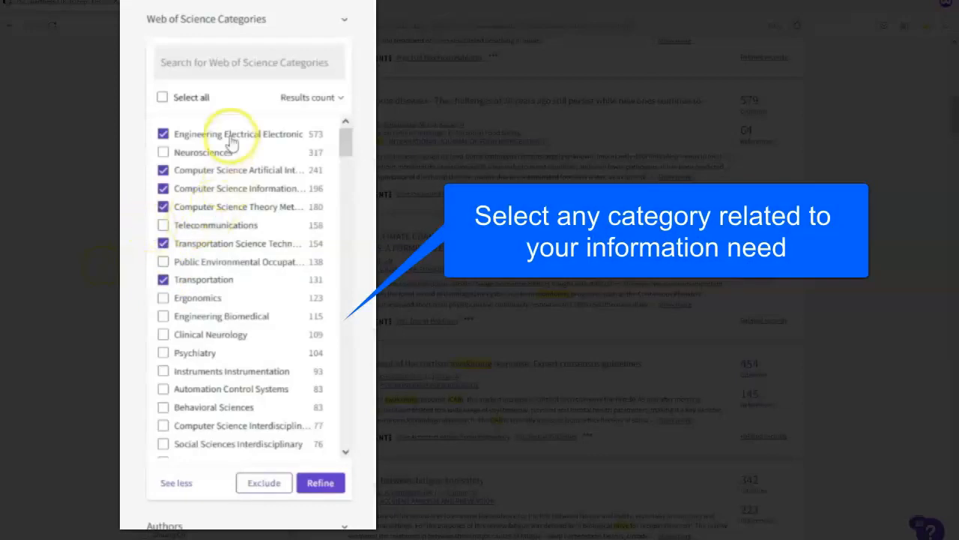
scroll(225, 308, "down", 1)
scroll(225, 307, "down", 8)
scroll(225, 307, "up", 9)
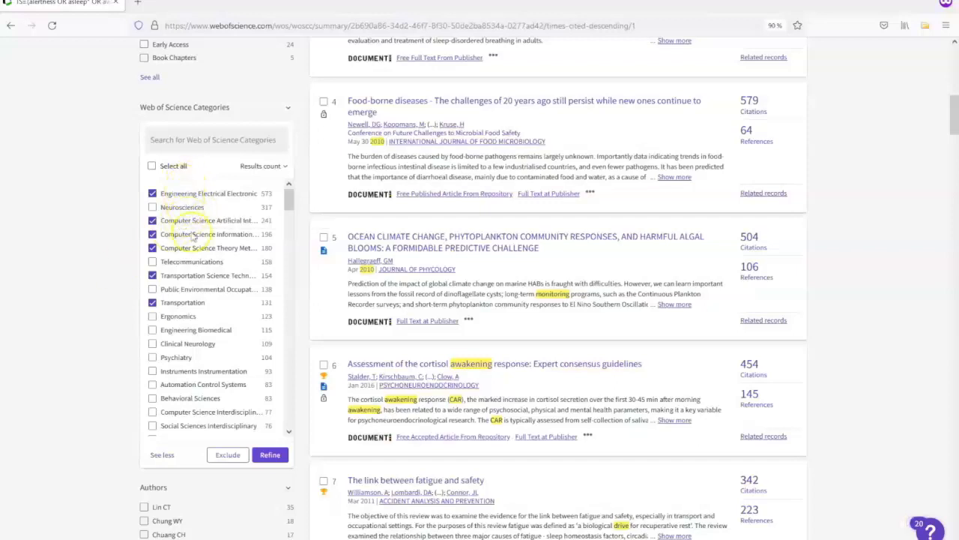
left_click(270, 455)
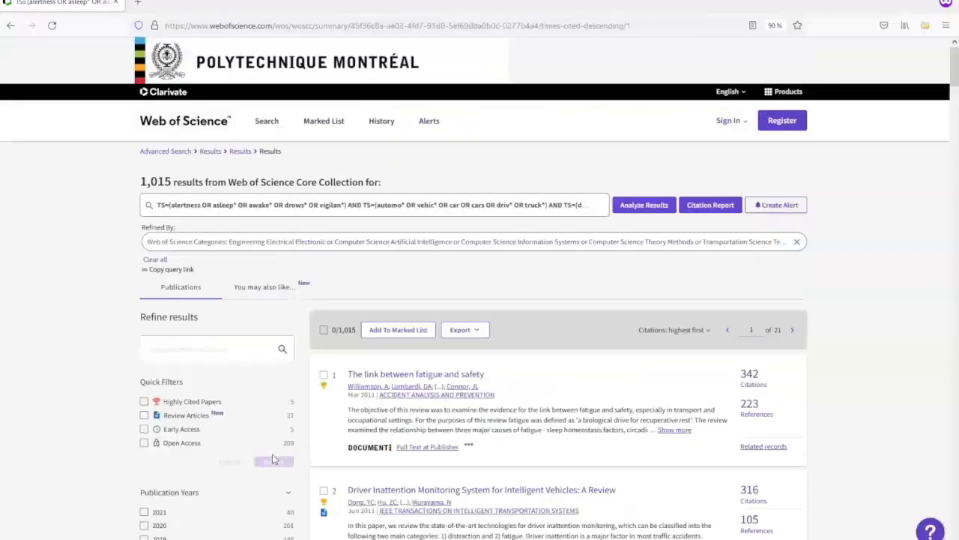
Check the refined result count and examine how the term "drive" is used in the abstract of "The link between fatigue and safety"
left_click_drag(138, 182, 172, 182)
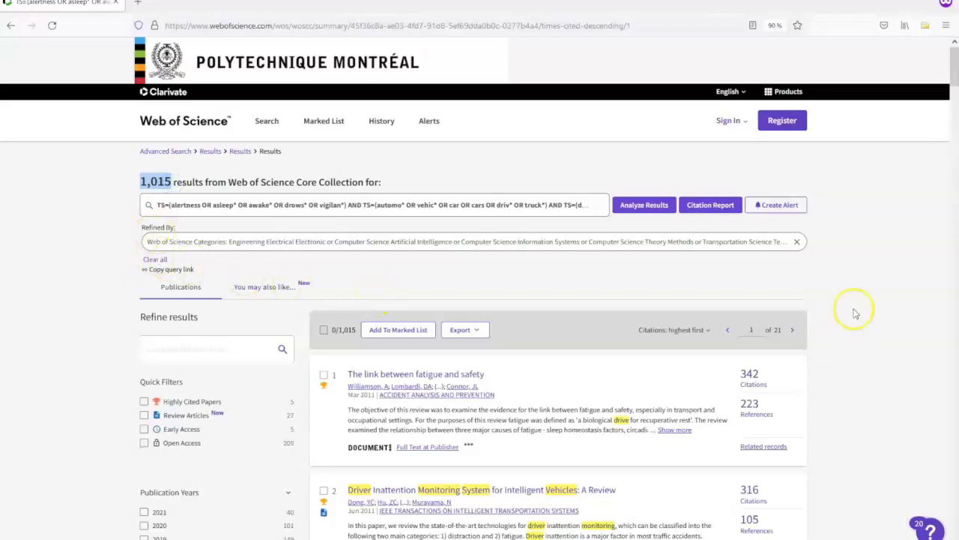
scroll(851, 279, "down", 1)
scroll(851, 280, "down", 3)
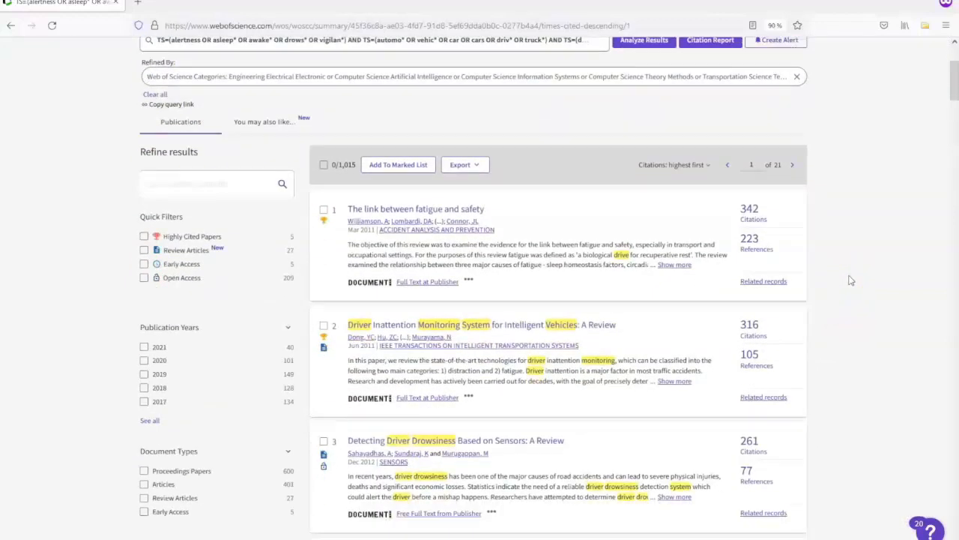
left_click(482, 210)
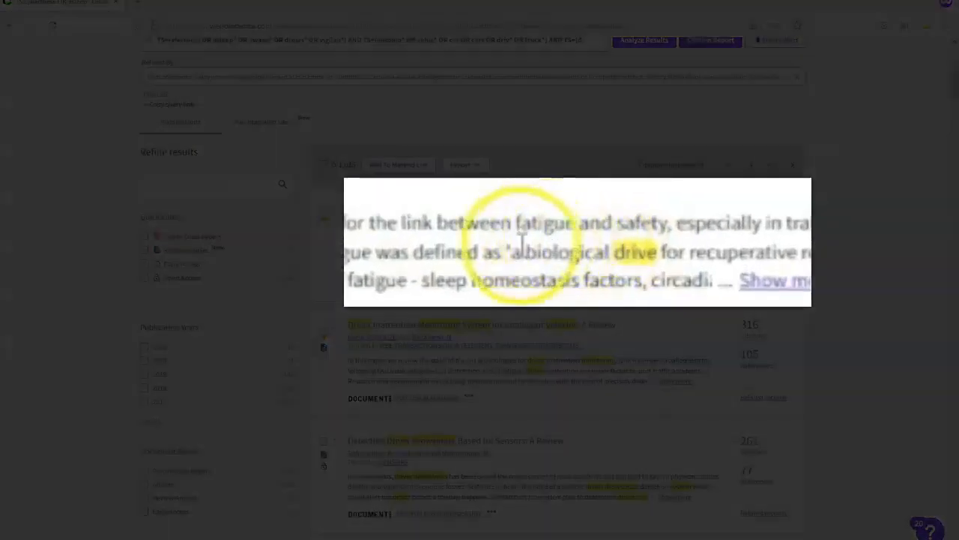
left_click_drag(523, 242, 657, 255)
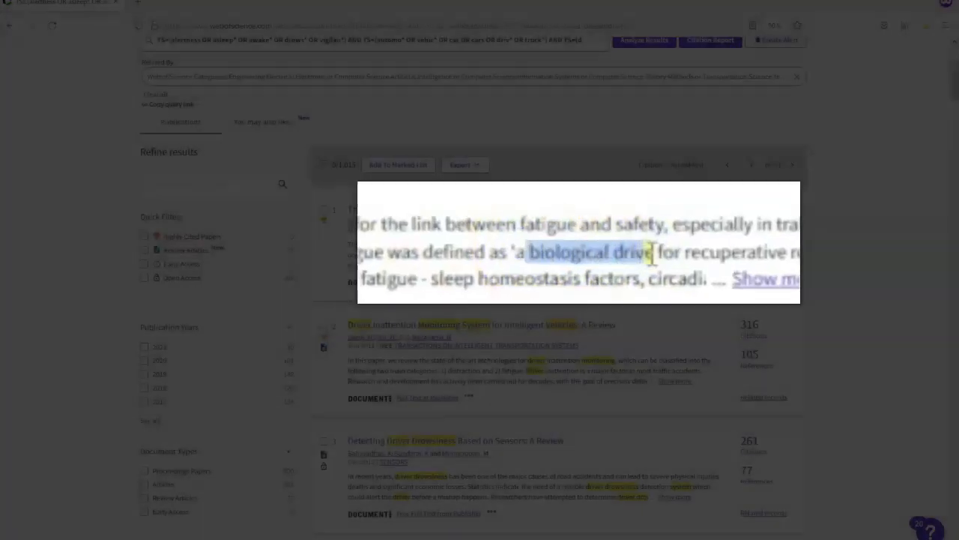